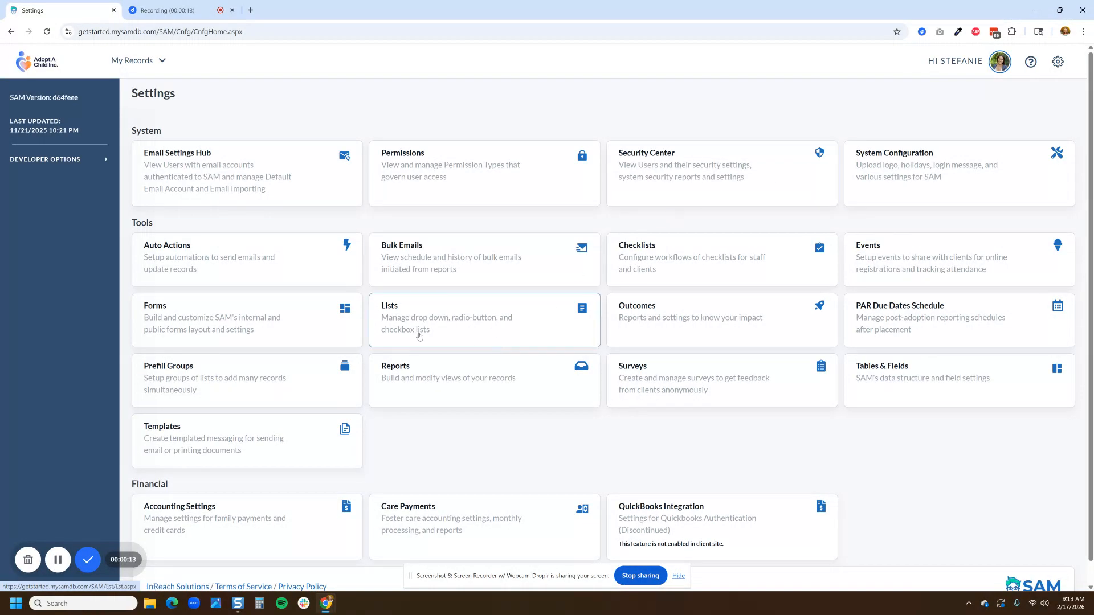
Step: Open the Lists settings, search the page for "family document", and open the Family Document Type list
click(449, 320)
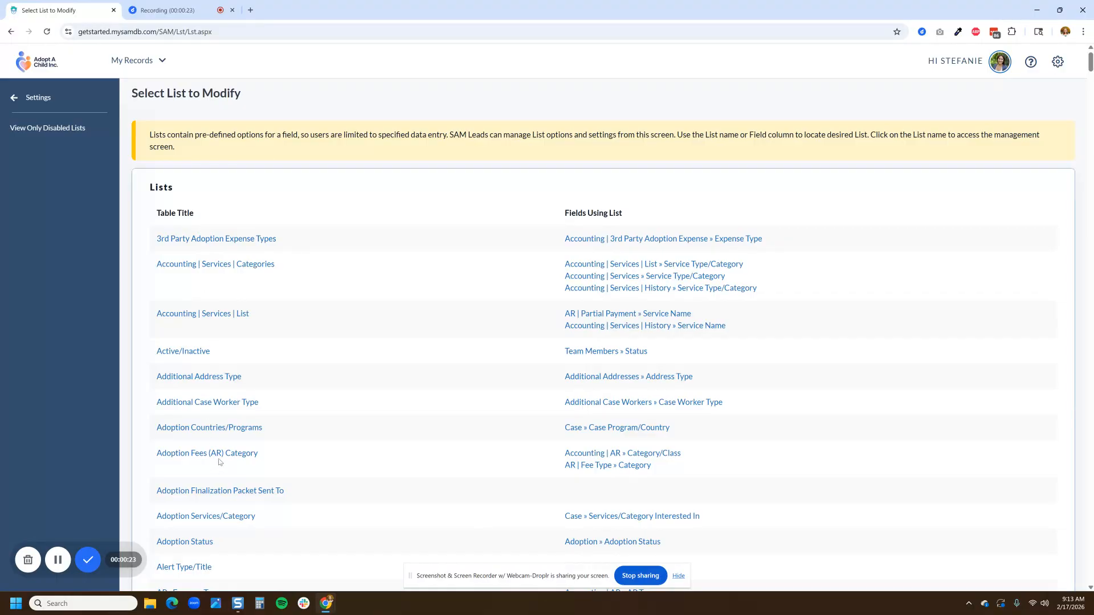
scroll(222, 456, down, 8)
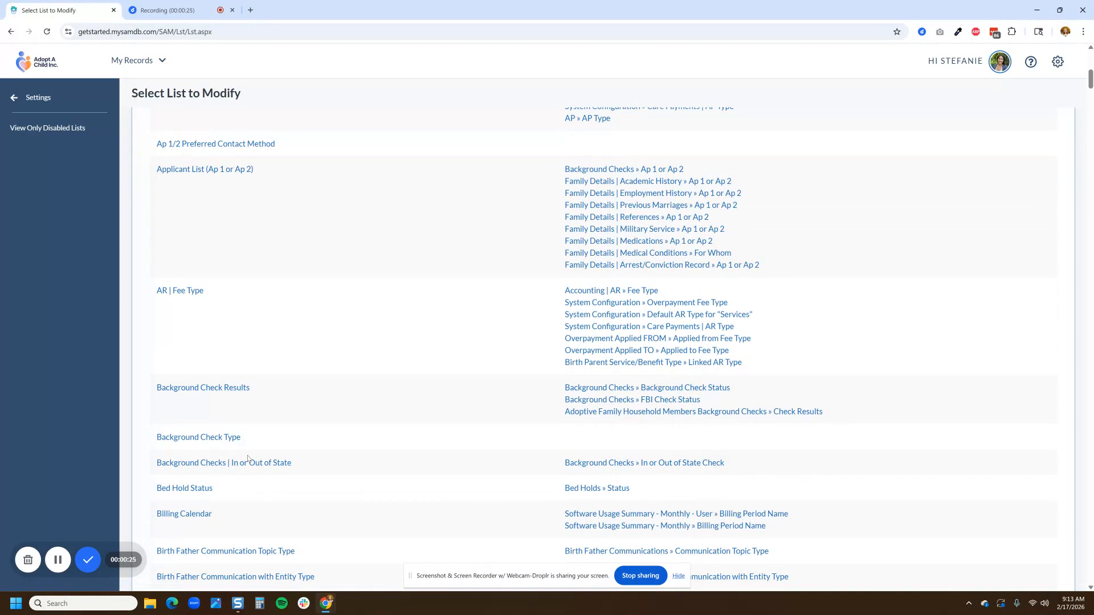
key(ctrl+f)
key(Return)
key(Return)
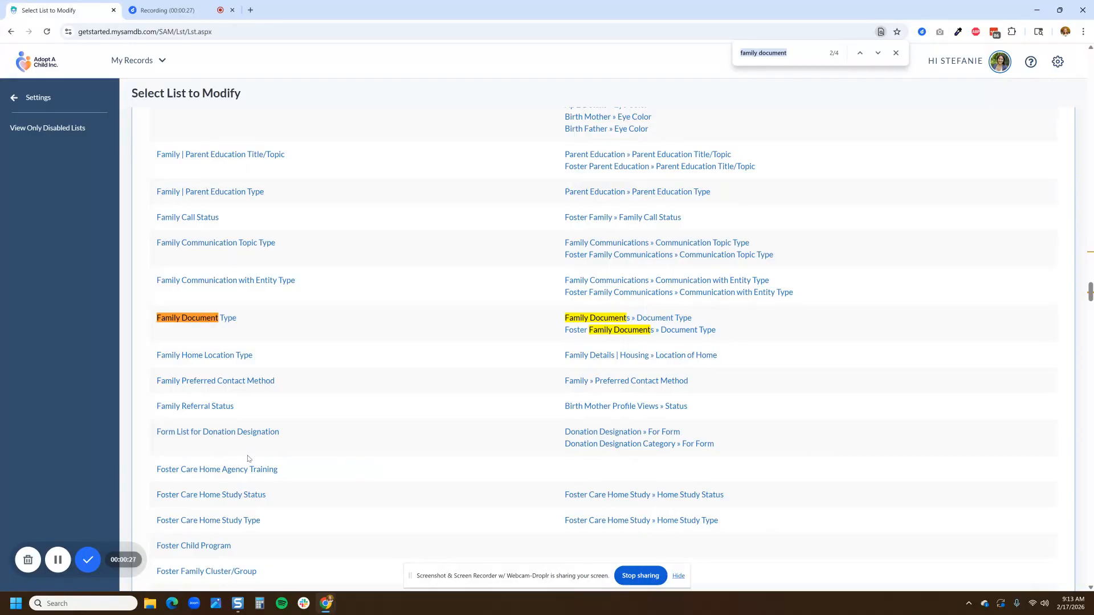
click(277, 320)
click(208, 322)
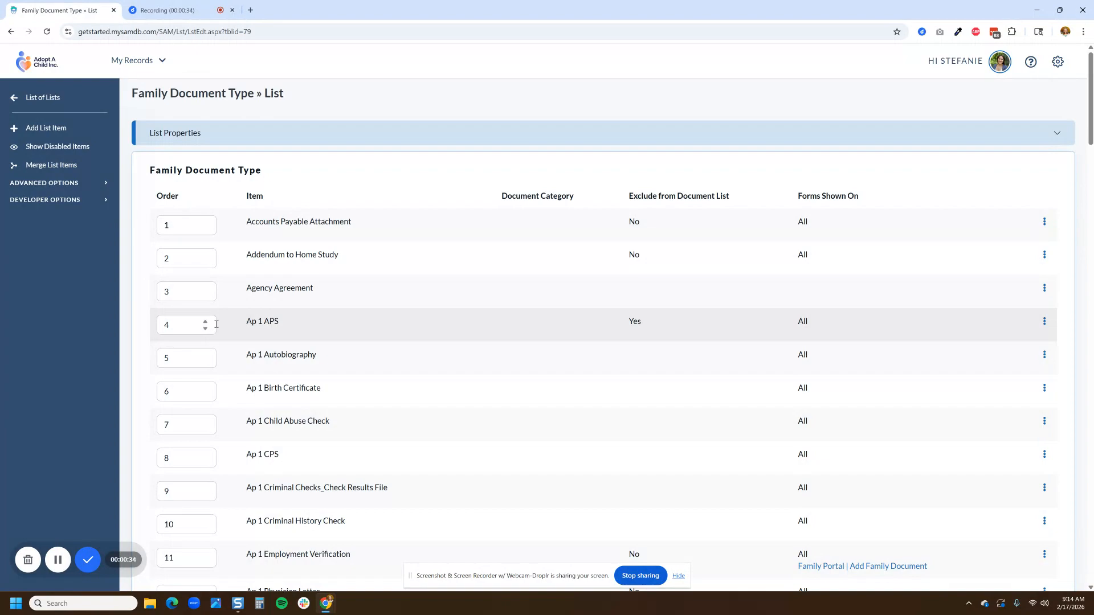
Step: Review the list's items and its Document Category, Exclude from Document List and Forms Shown On columns
scroll(216, 324, down, 2)
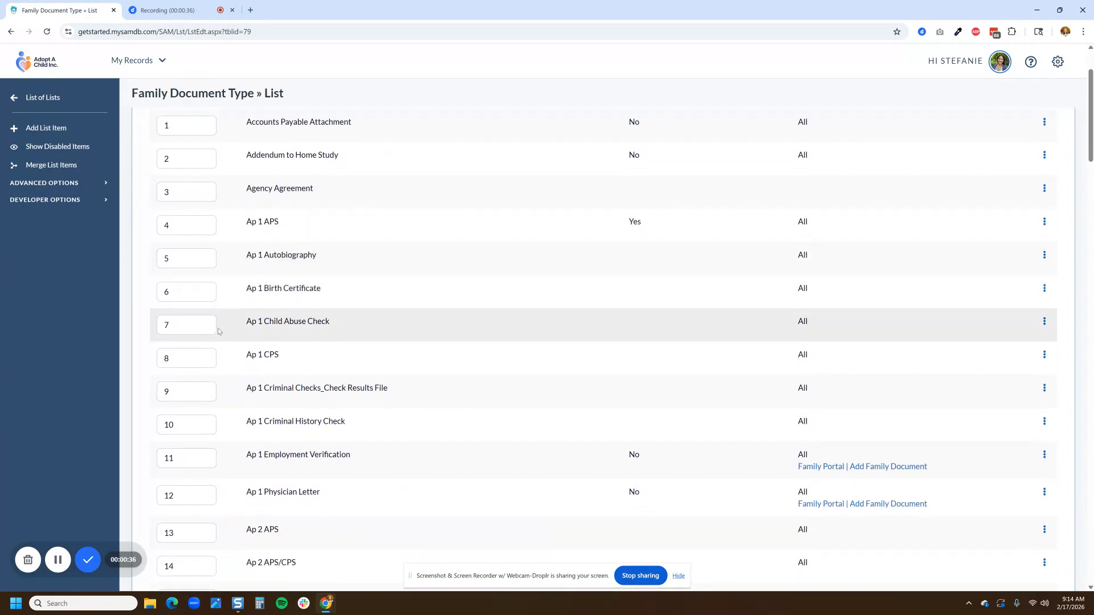
scroll(219, 328, up, 1)
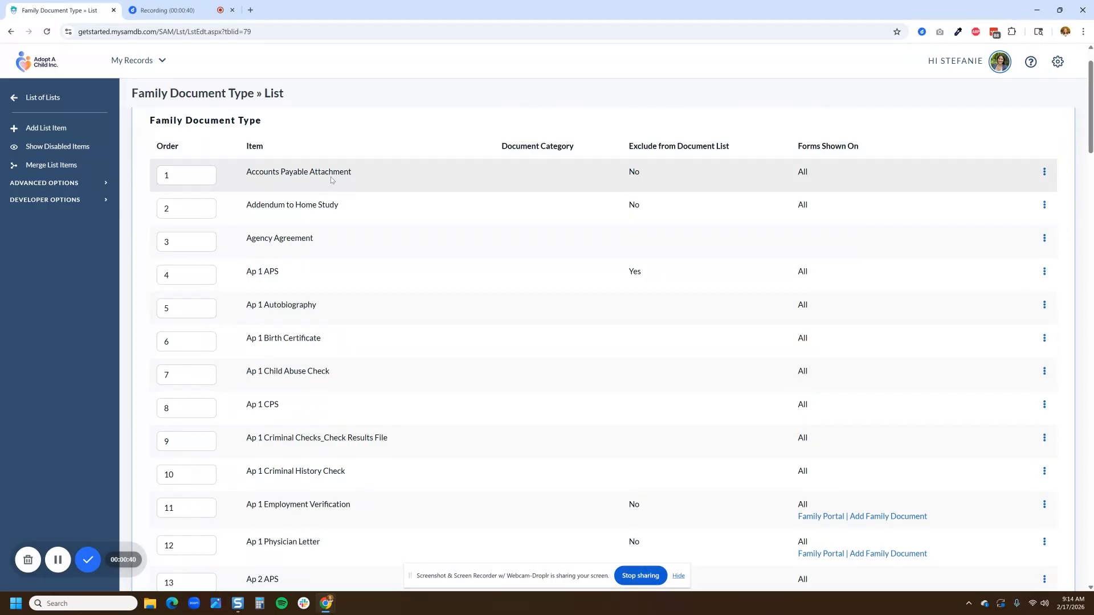
drag(480, 151, 864, 153)
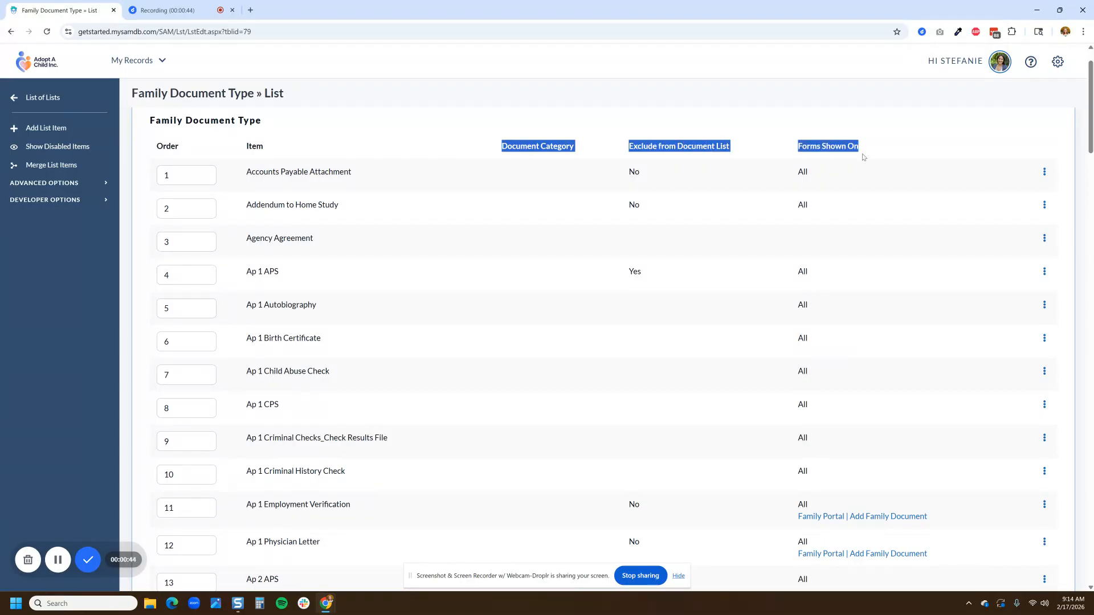
click(591, 128)
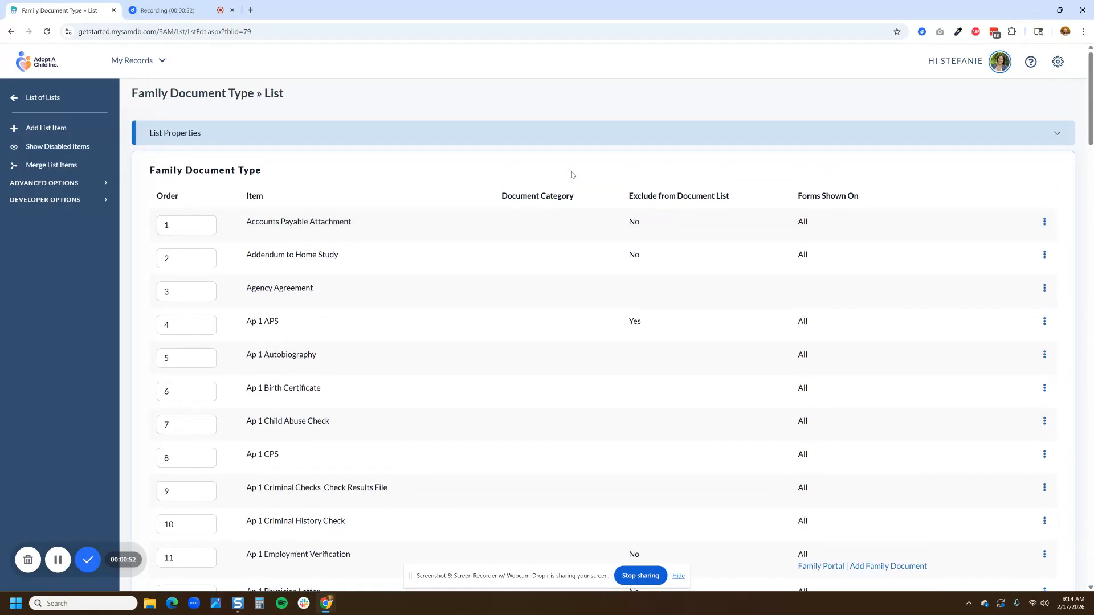
Step: Switch to the Home Study Preparation Document Requirements file in Google Docs and examine its document categories and listed items
key(alt+Tab)
key(alt+Tab)
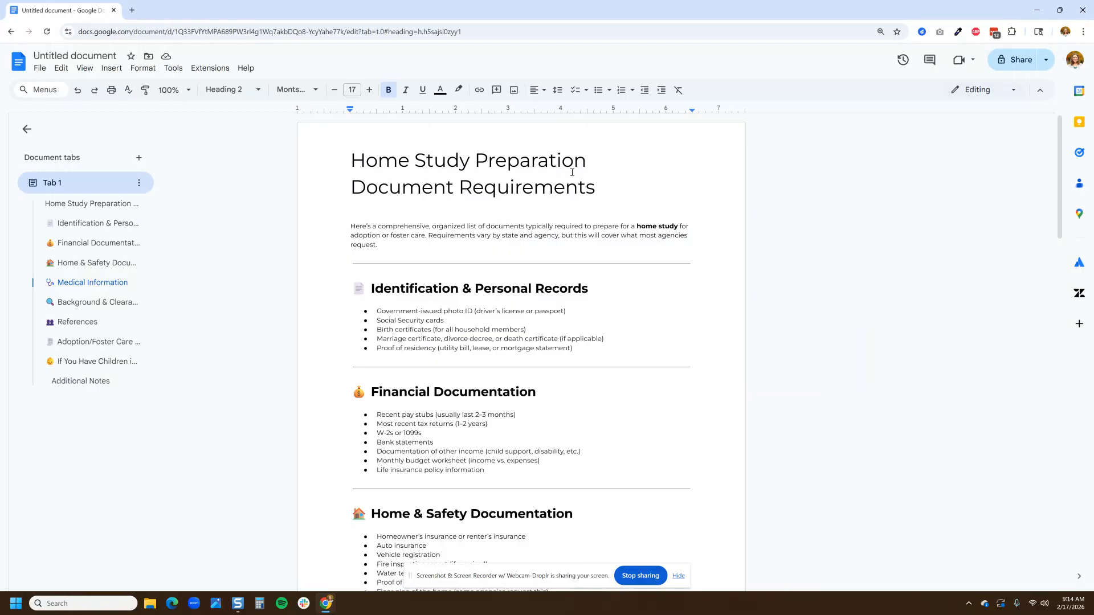
scroll(572, 172, down, 2)
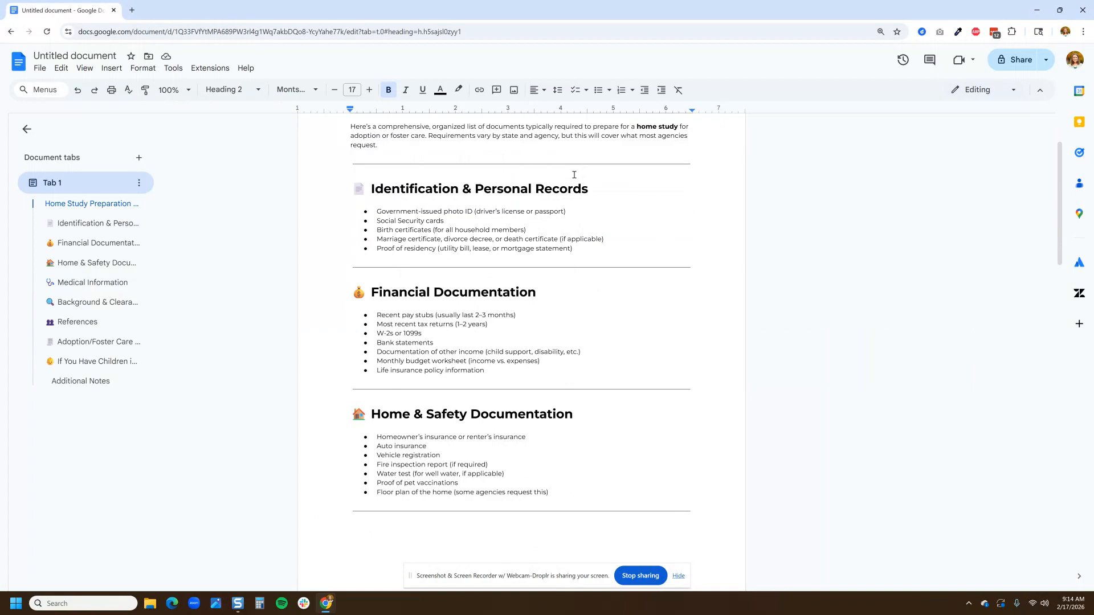
scroll(574, 175, up, 1)
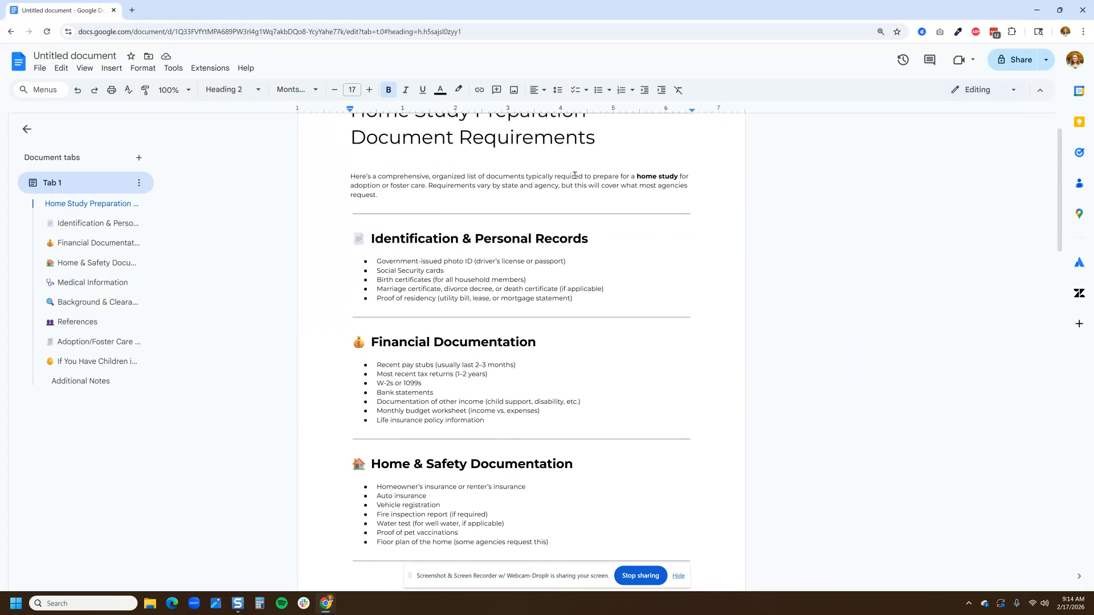
scroll(574, 175, up, 1)
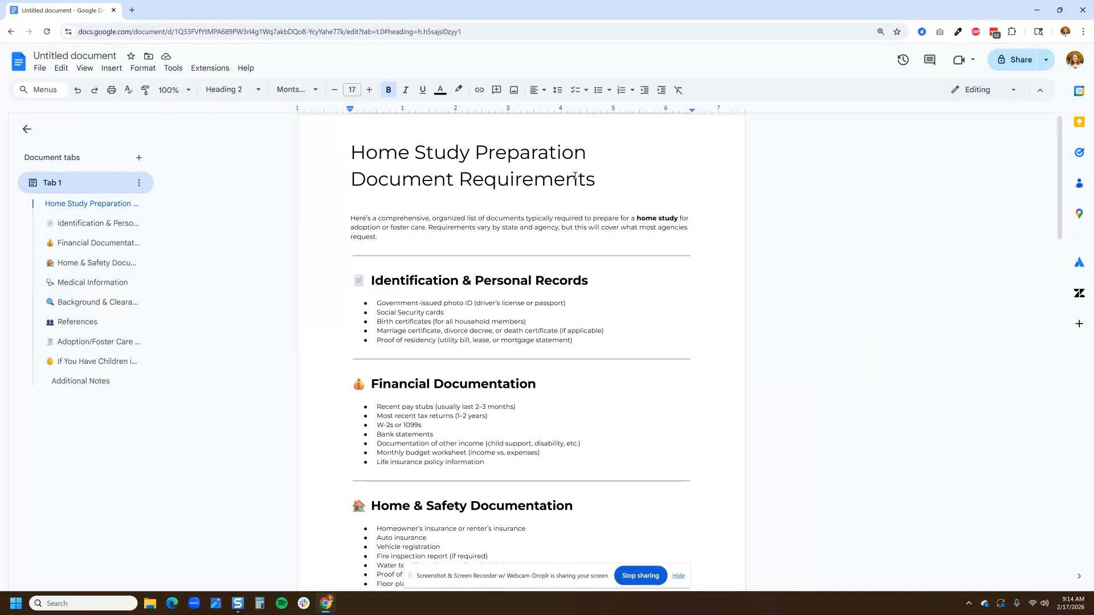
scroll(575, 176, down, 2)
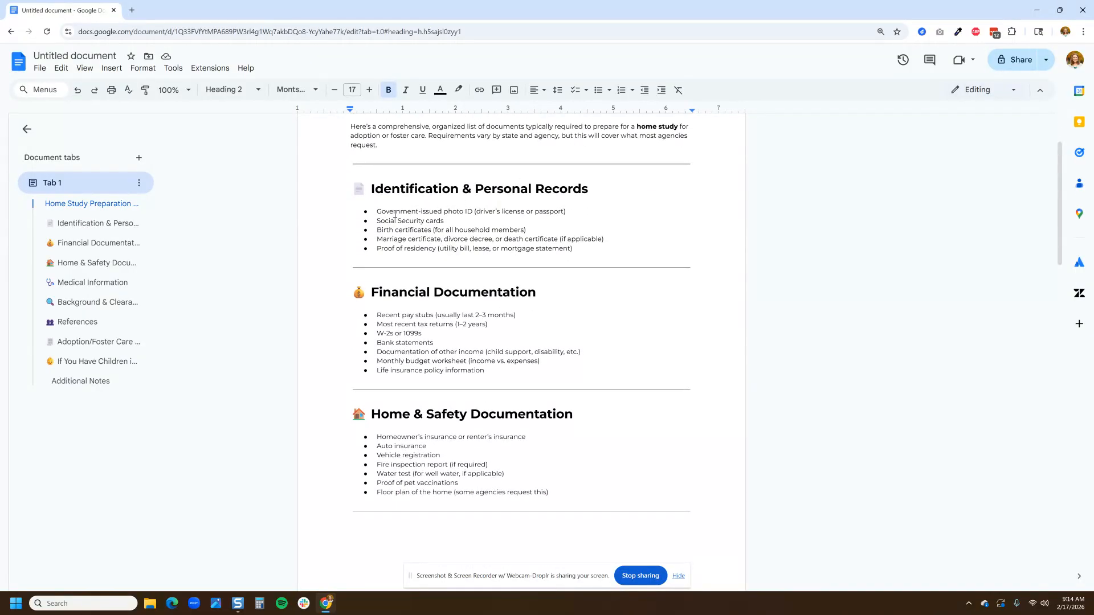
scroll(388, 223, down, 1)
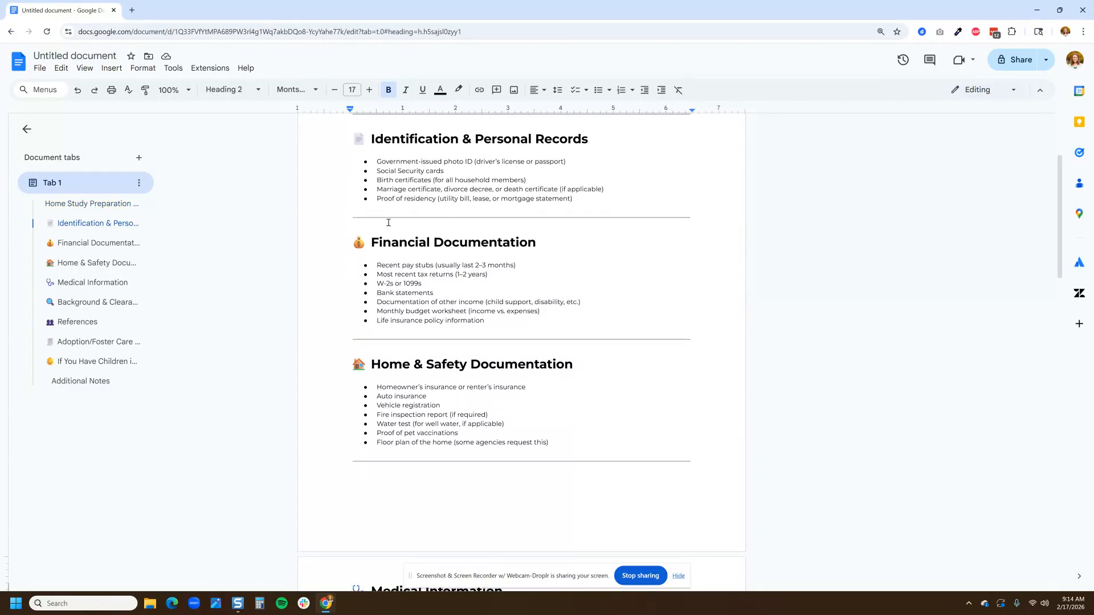
drag(406, 285, 410, 285)
scroll(418, 308, down, 1)
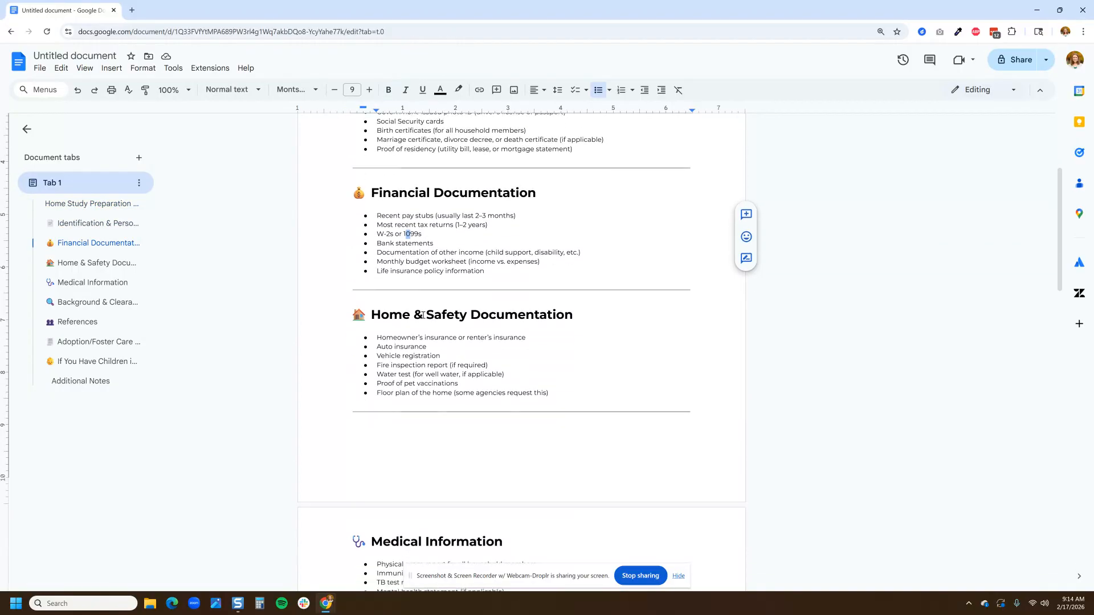
drag(385, 347, 431, 347)
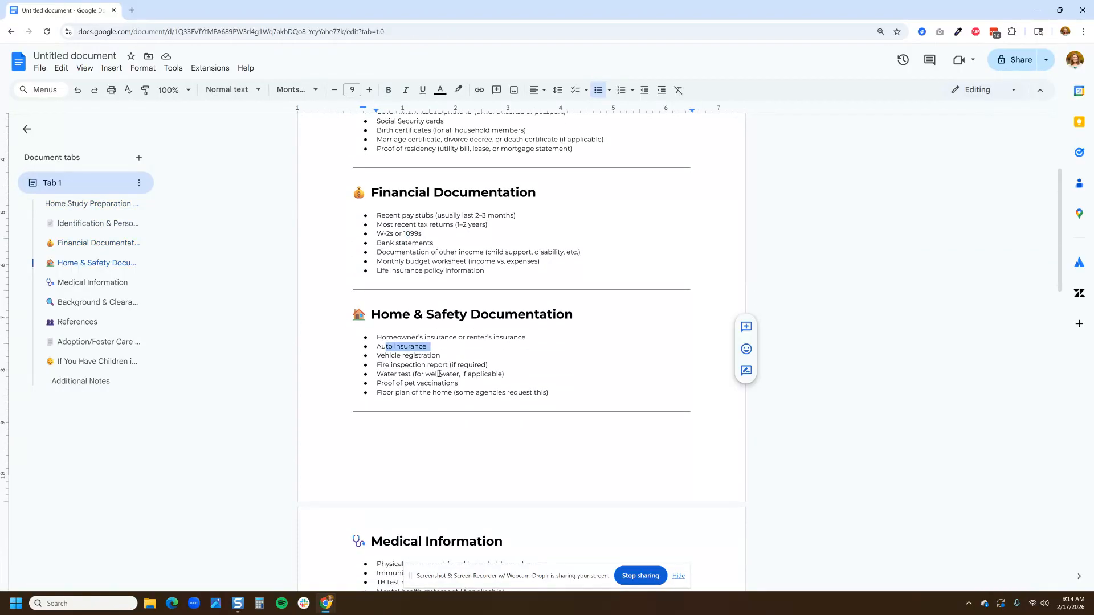
scroll(439, 375, down, 1)
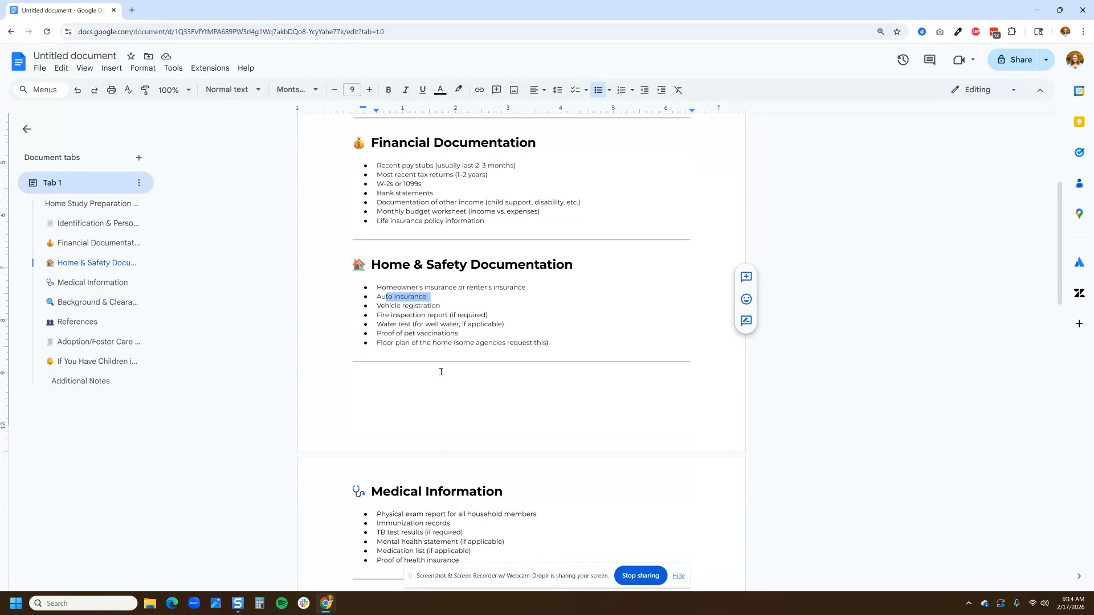
key(alt+Tab)
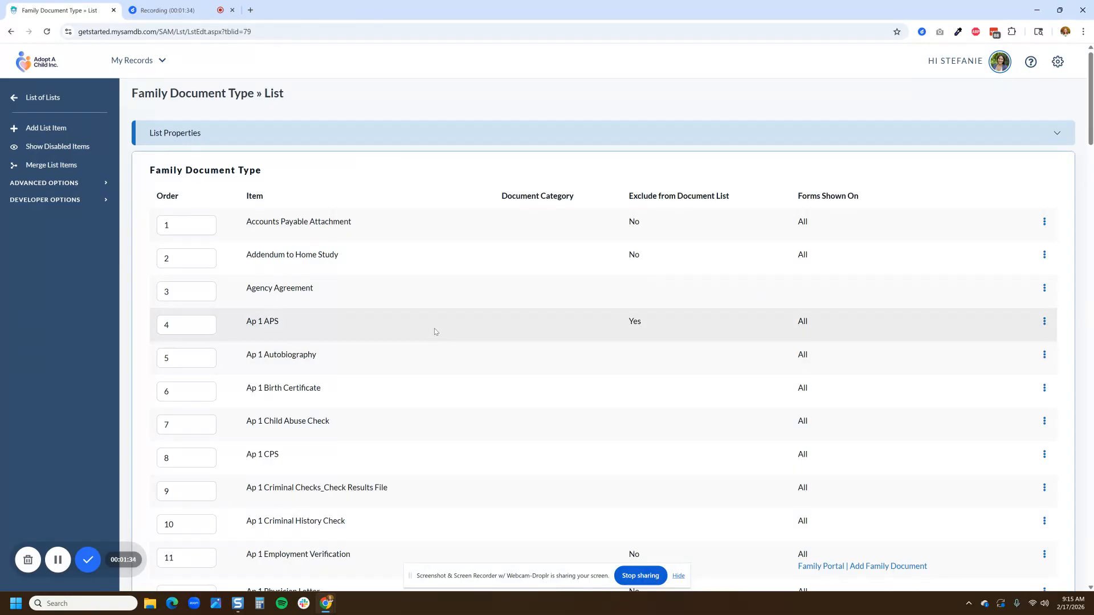
Step: Back in SAM, read through the Family Document Type list to compare its existing items with the required documents
scroll(434, 331, down, 2)
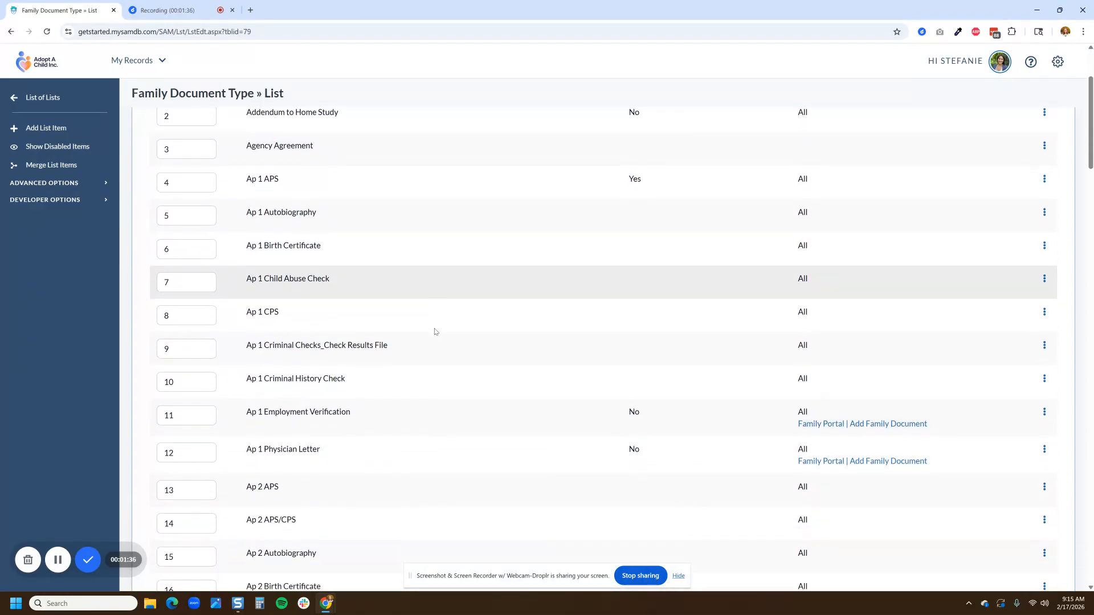
scroll(435, 331, down, 7)
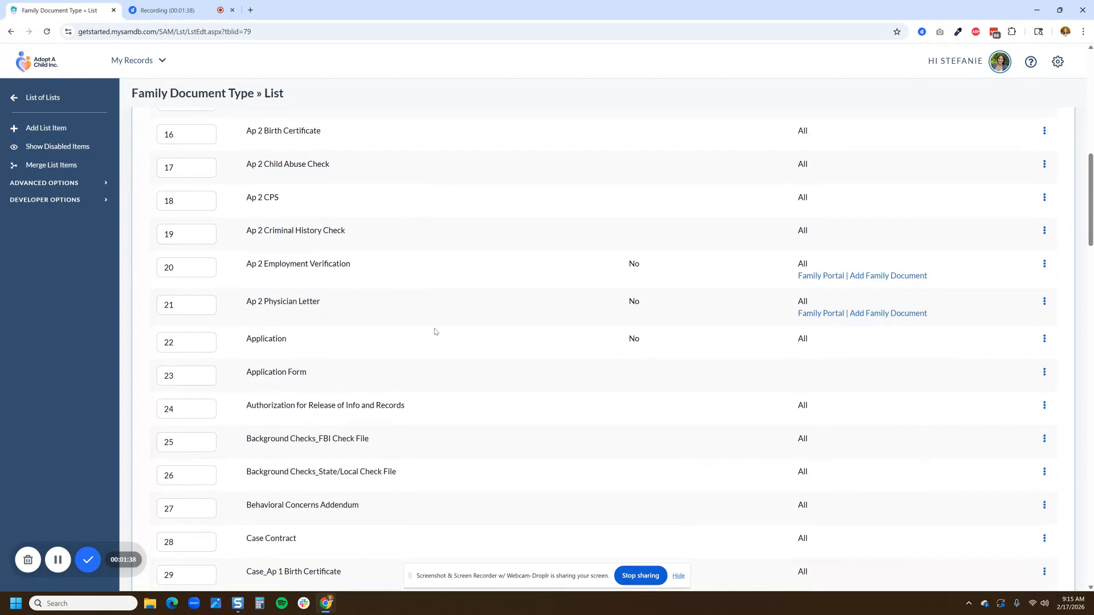
scroll(435, 332, down, 5)
scroll(434, 331, down, 5)
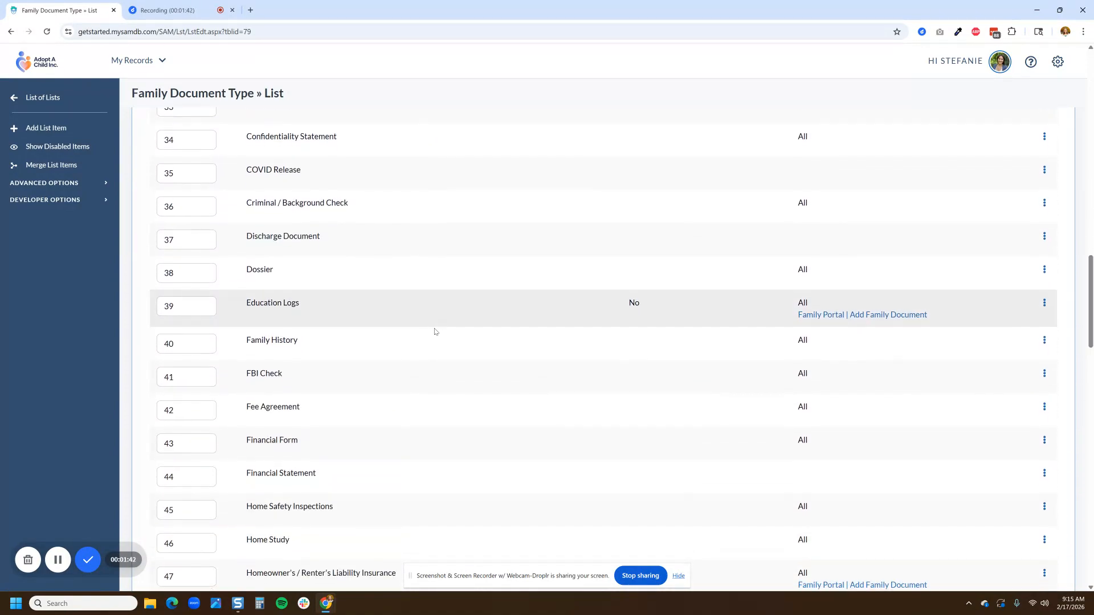
scroll(435, 332, down, 2)
scroll(435, 332, up, 13)
scroll(434, 332, up, 7)
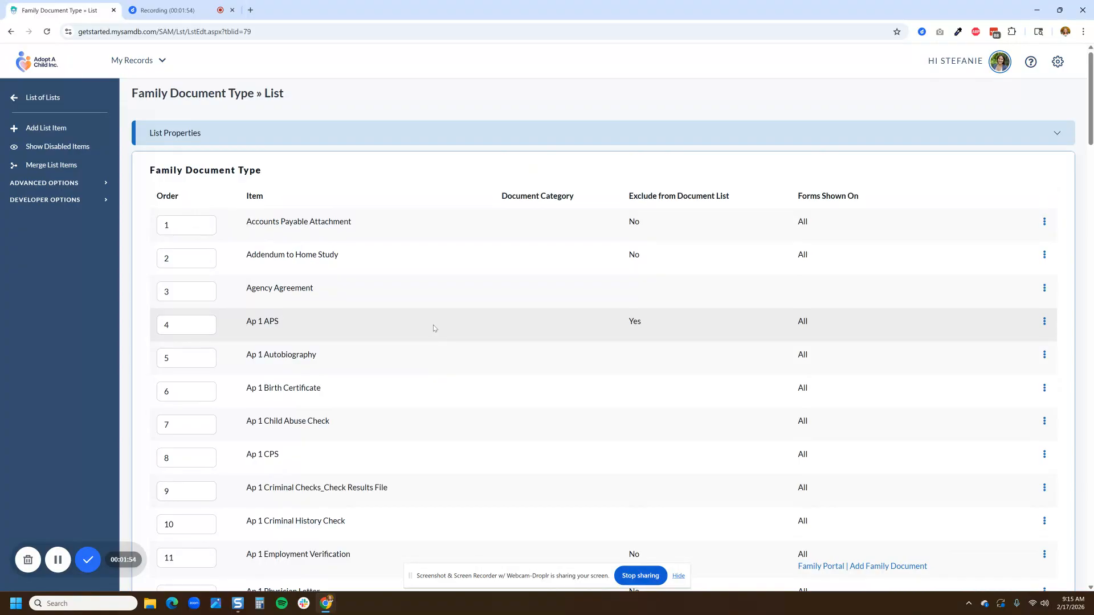
drag(123, 95, 169, 95)
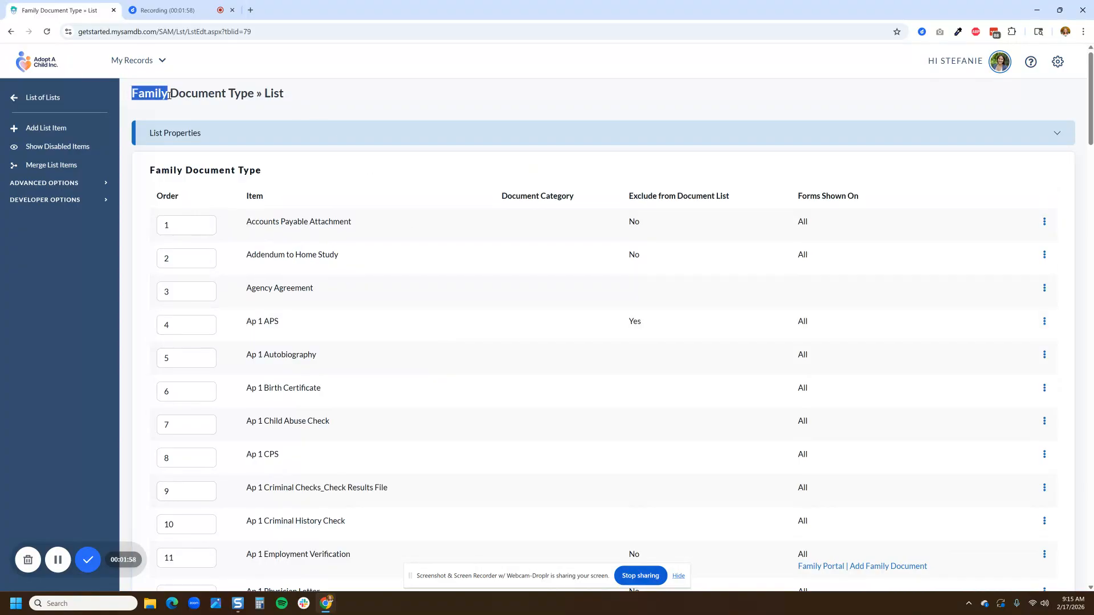
Step: Start a new Family Document Type list item and name it "Floor plan of the home", copied from the requirements document
click(58, 130)
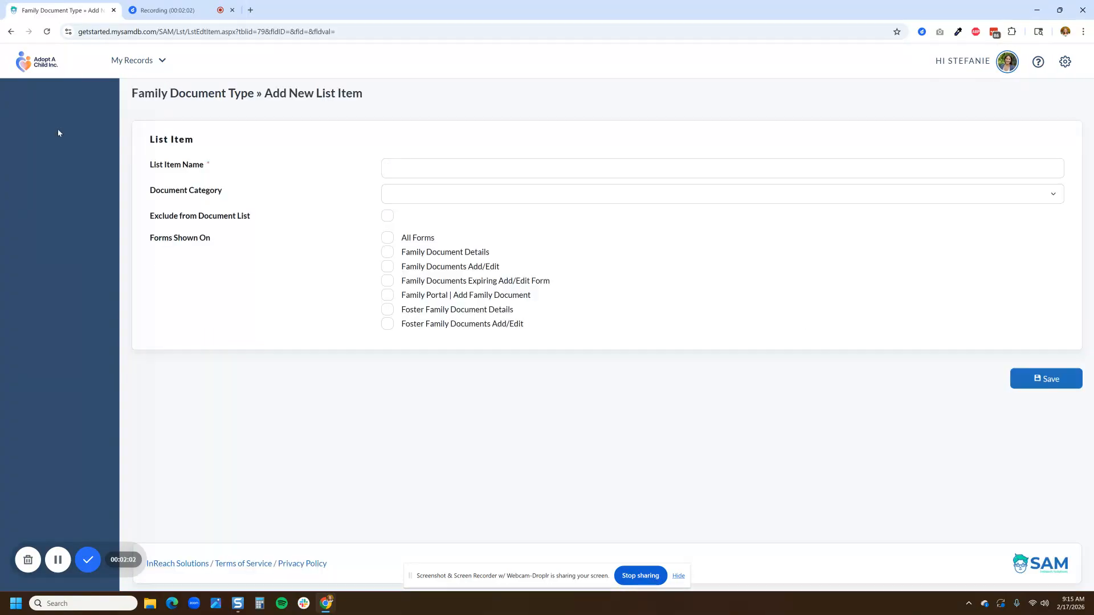
key(alt+Tab)
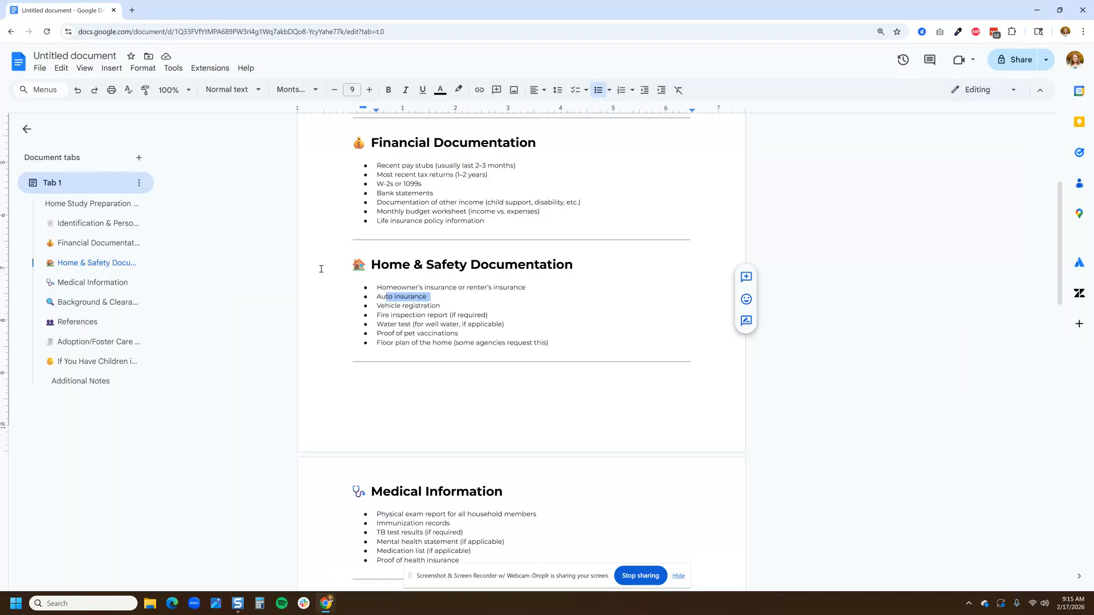
drag(454, 345, 378, 343)
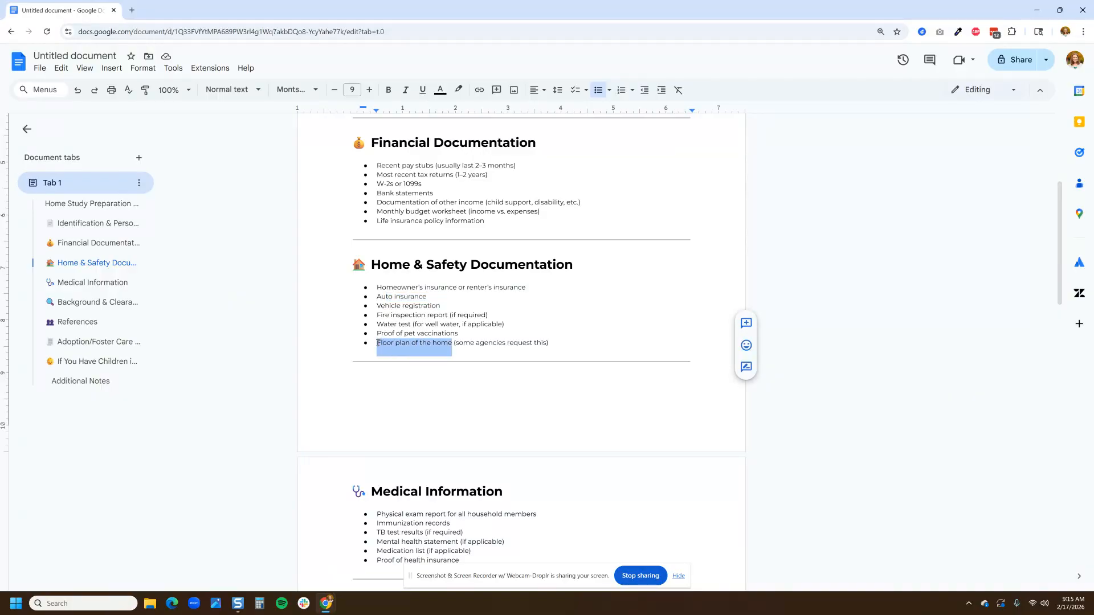
key(ctrl+c)
key(alt+Tab)
key(ctrl+v)
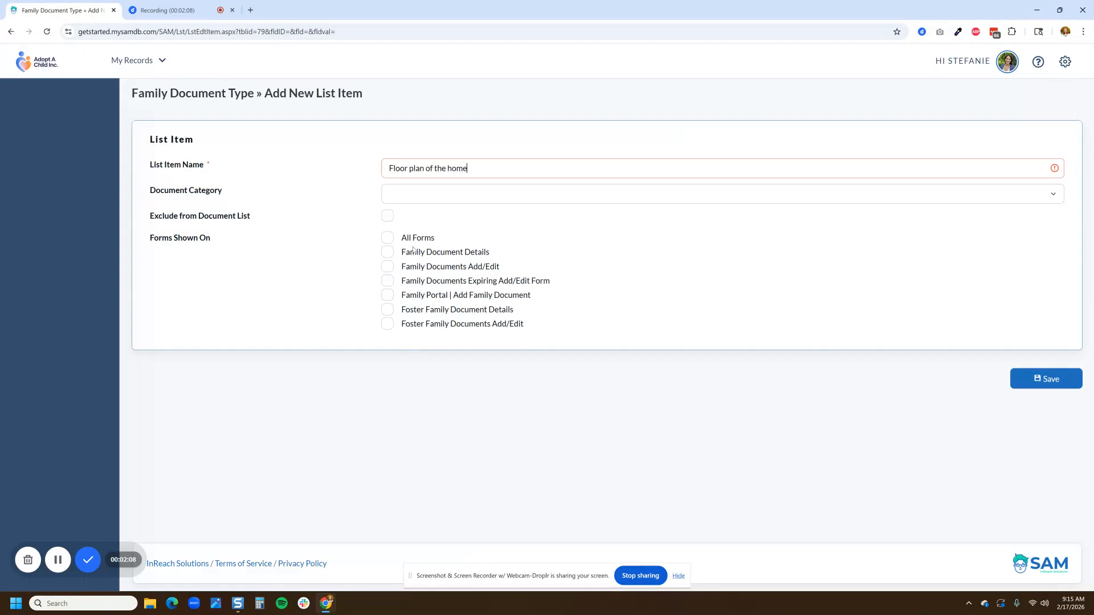
Step: Check the new item's Document Category options against the "Home & Safety Documentation" heading in the requirements document
click(419, 198)
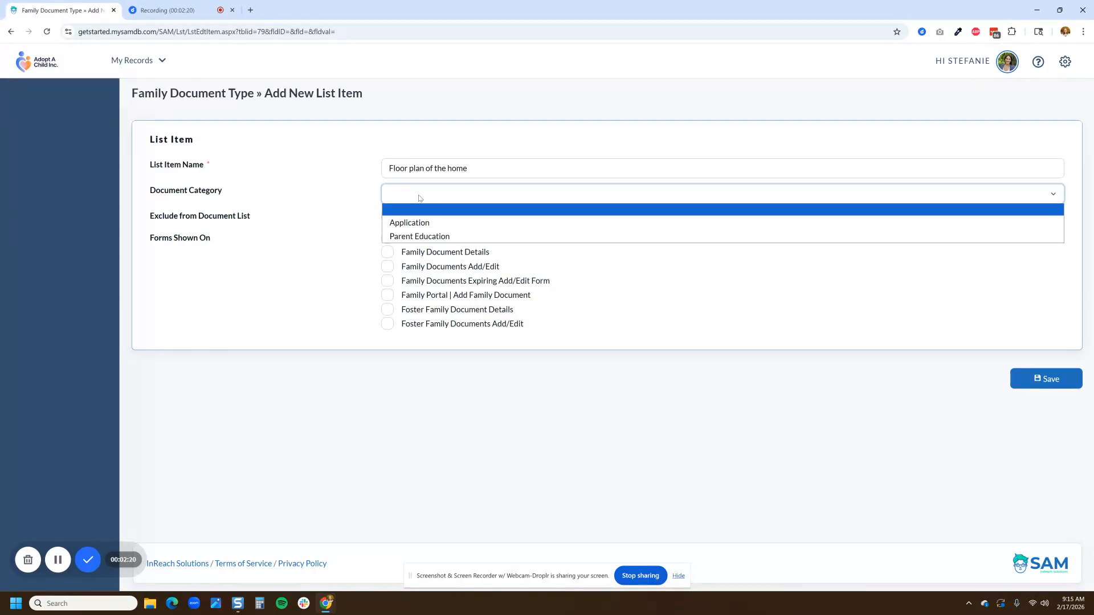
key(alt+Tab)
drag(568, 272, 376, 272)
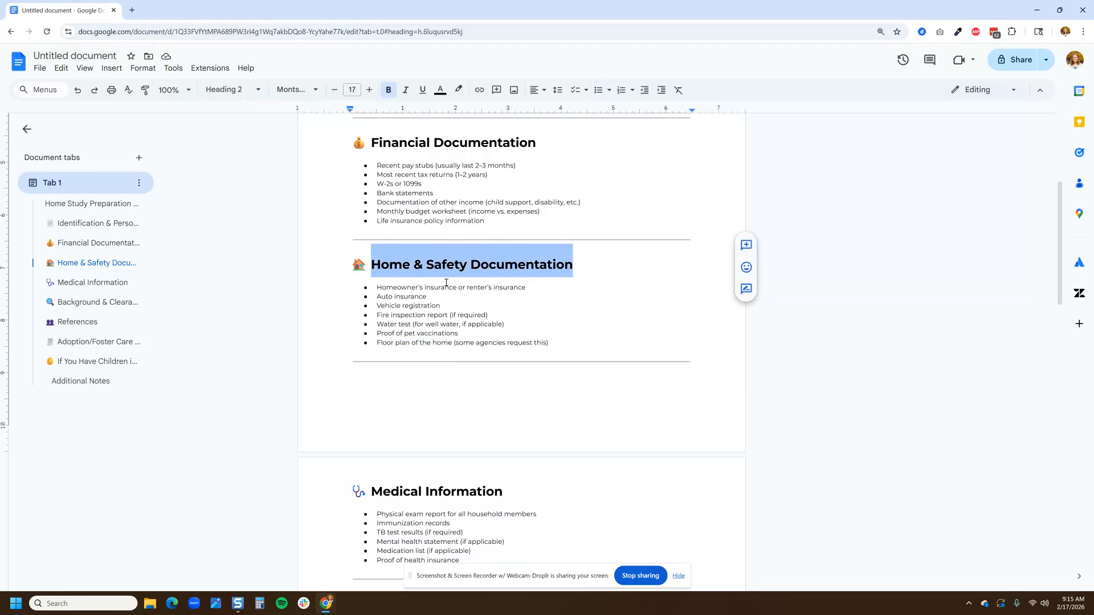
key(alt+Tab)
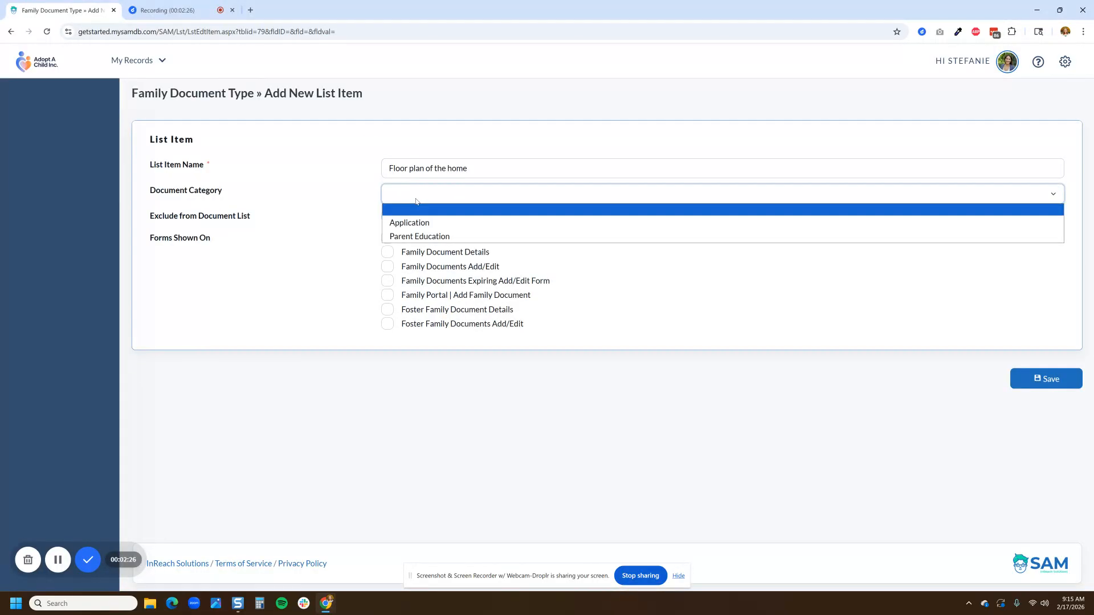
click(416, 201)
drag(227, 193, 152, 195)
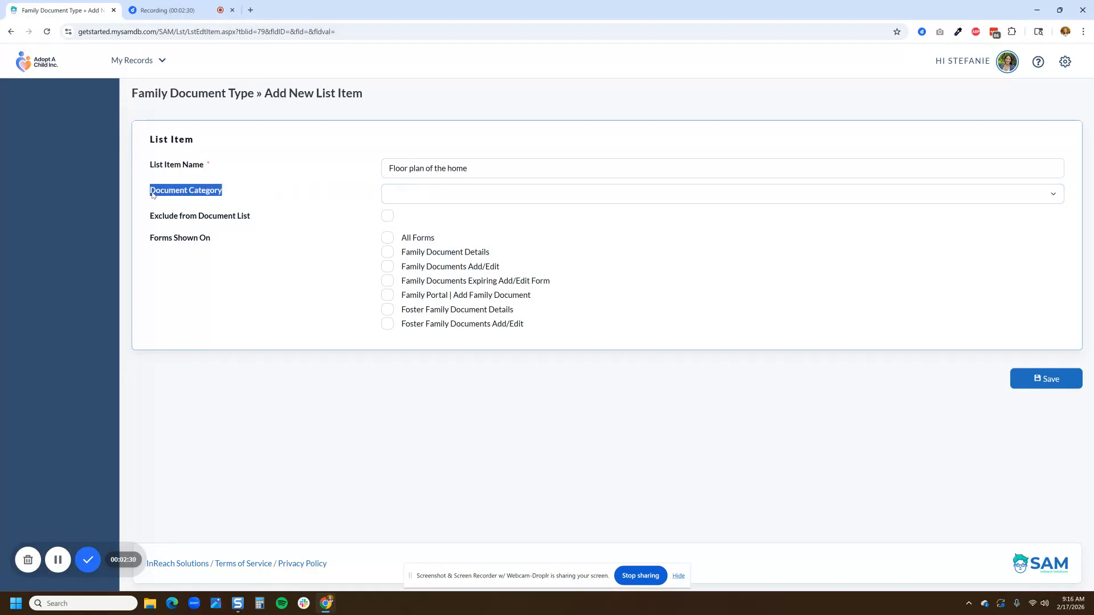
click(308, 195)
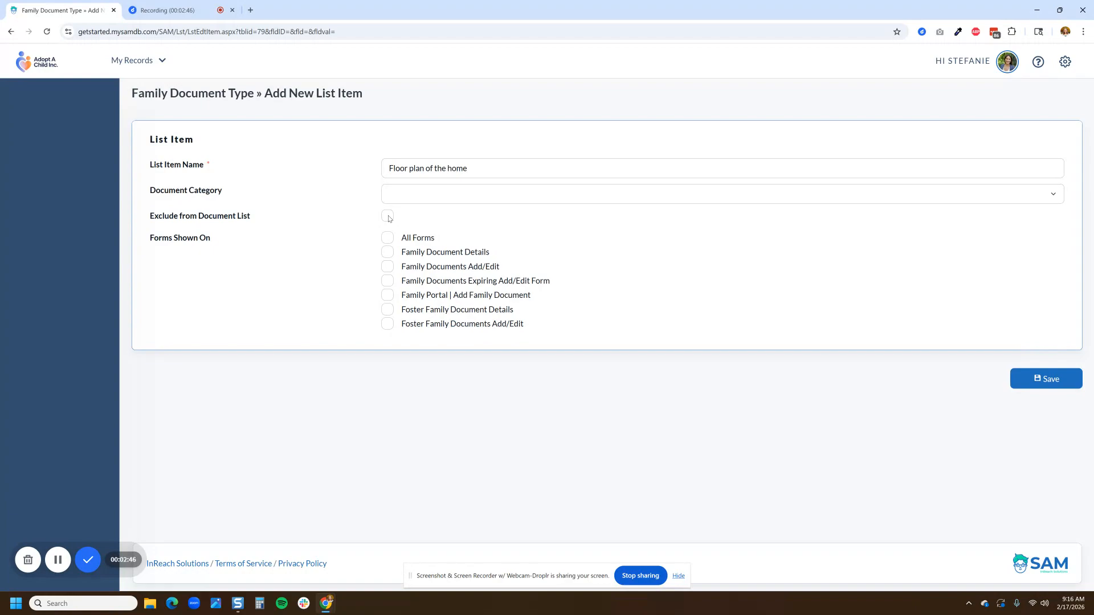
Step: Set the new item to be shown on All Forms, leaving it included in the document list, and save it
drag(264, 218, 147, 220)
click(254, 234)
drag(222, 241, 151, 244)
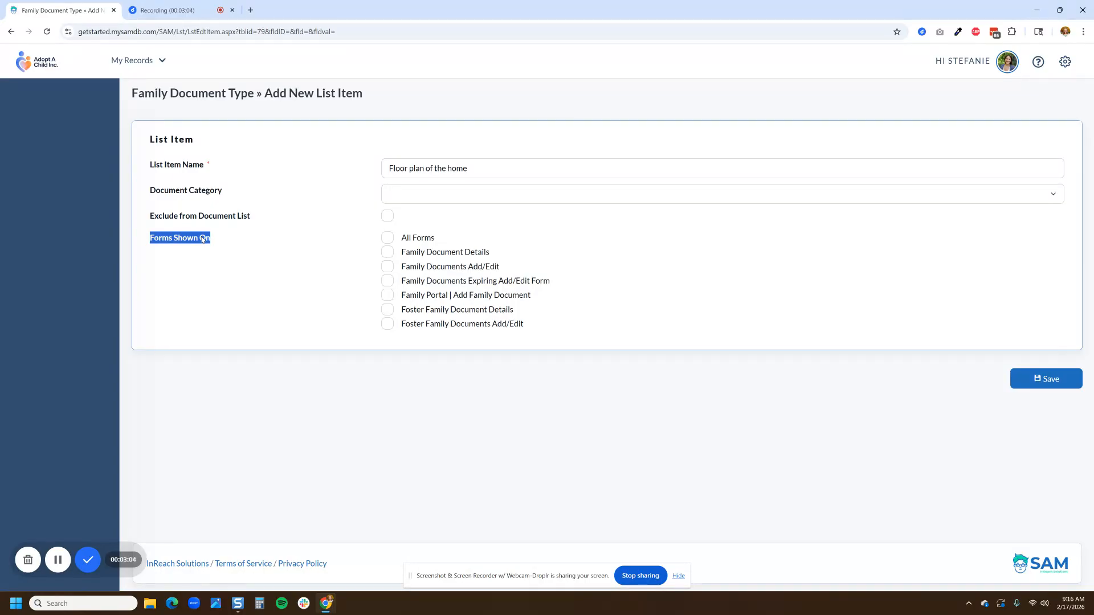
click(389, 239)
click(1048, 381)
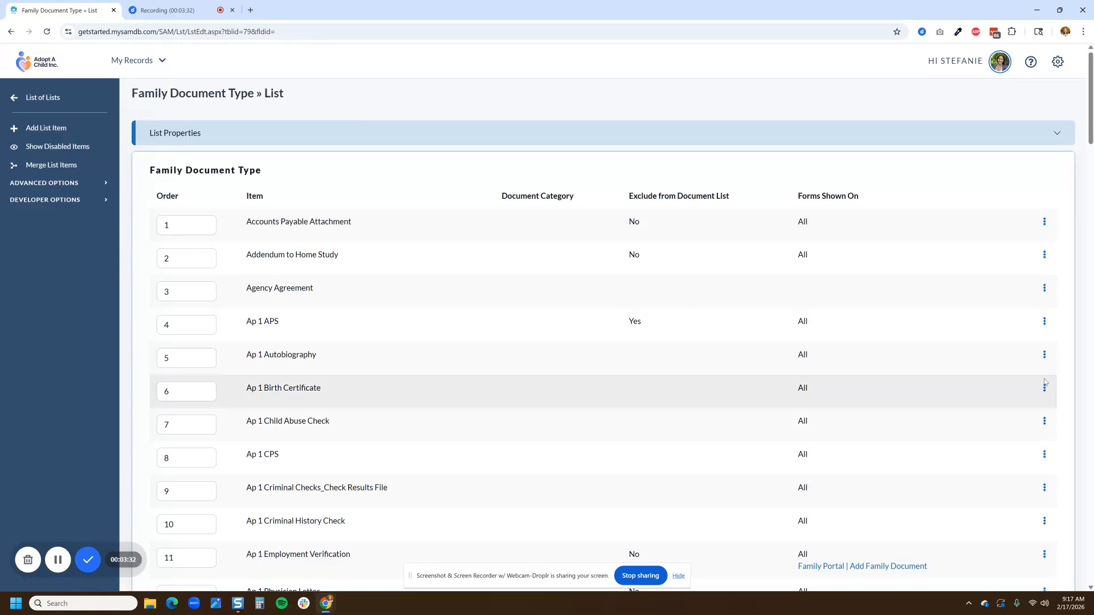
Step: Search the Family Document Type list for "floor" to locate the new item
key(ctrl+f)
text(floor)
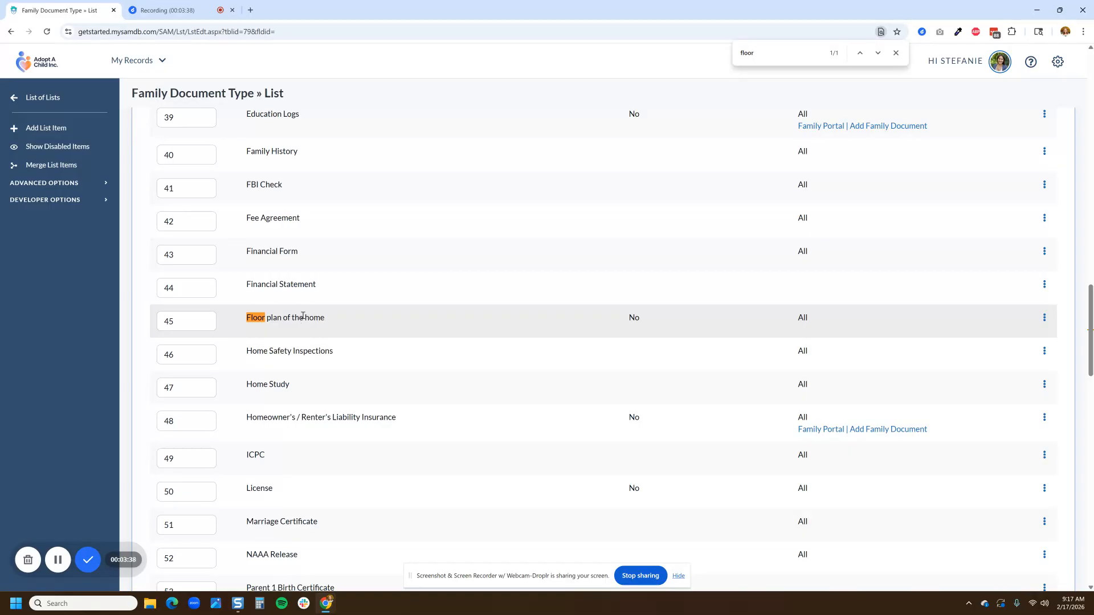
Step: Search the Family records by the family's last name and open the matching family's cover page
mouse_move(140, 61)
click(130, 106)
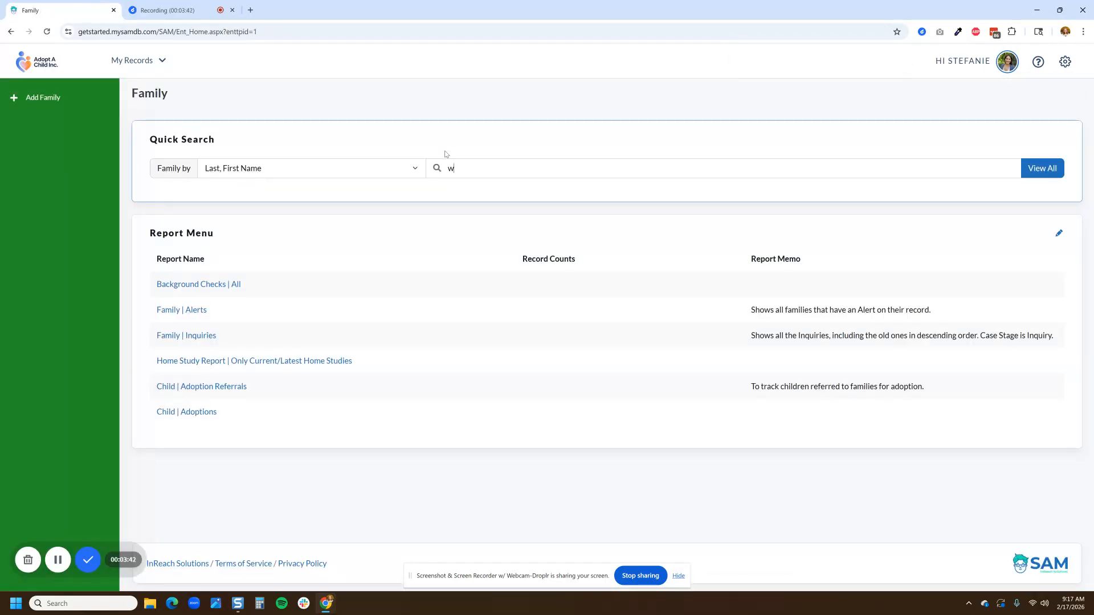
key(Return)
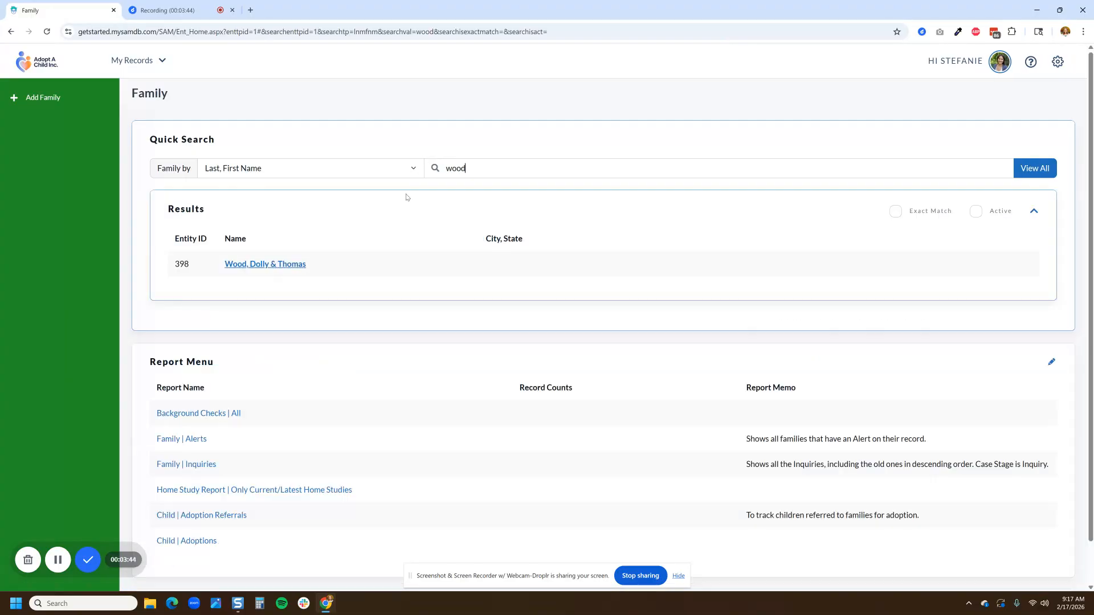
click(283, 270)
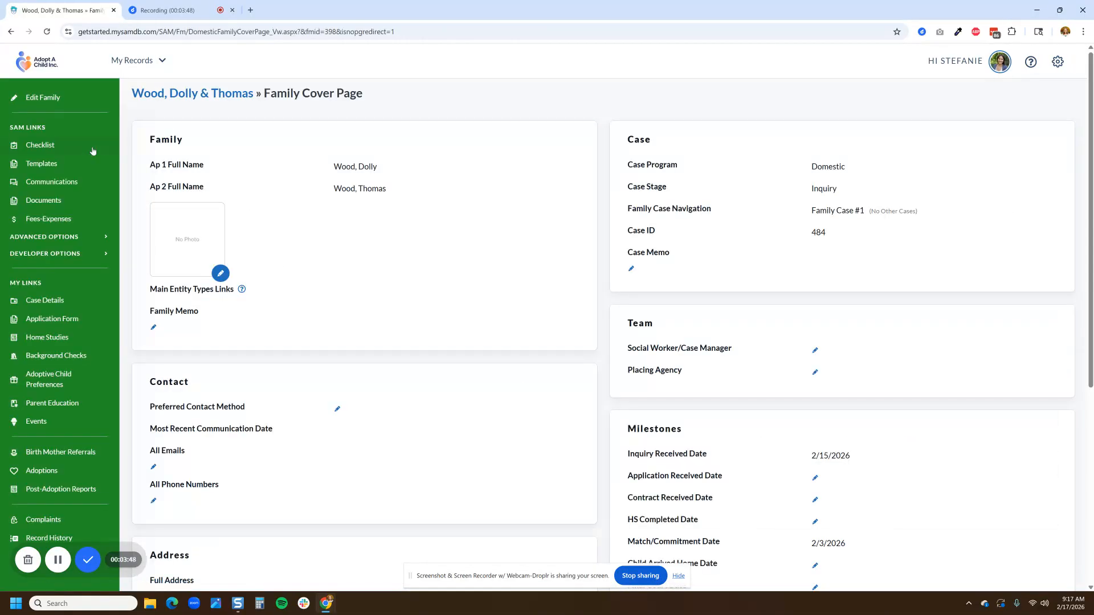
Step: Start a new document entry in the family's documents and set its Document Type to "Floor plan of the home"
click(57, 209)
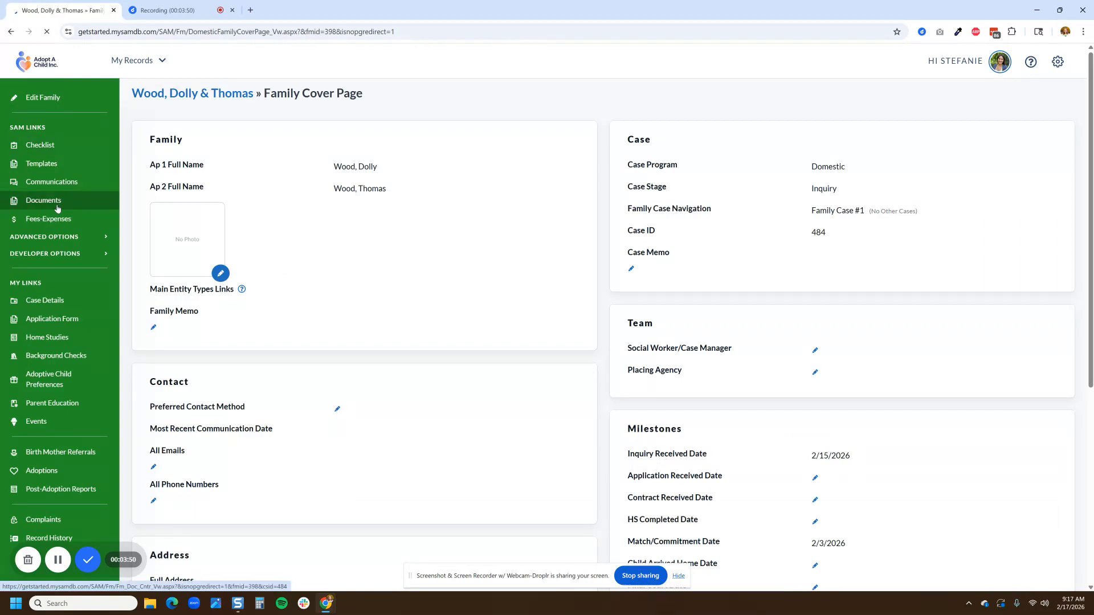
click(61, 116)
click(223, 183)
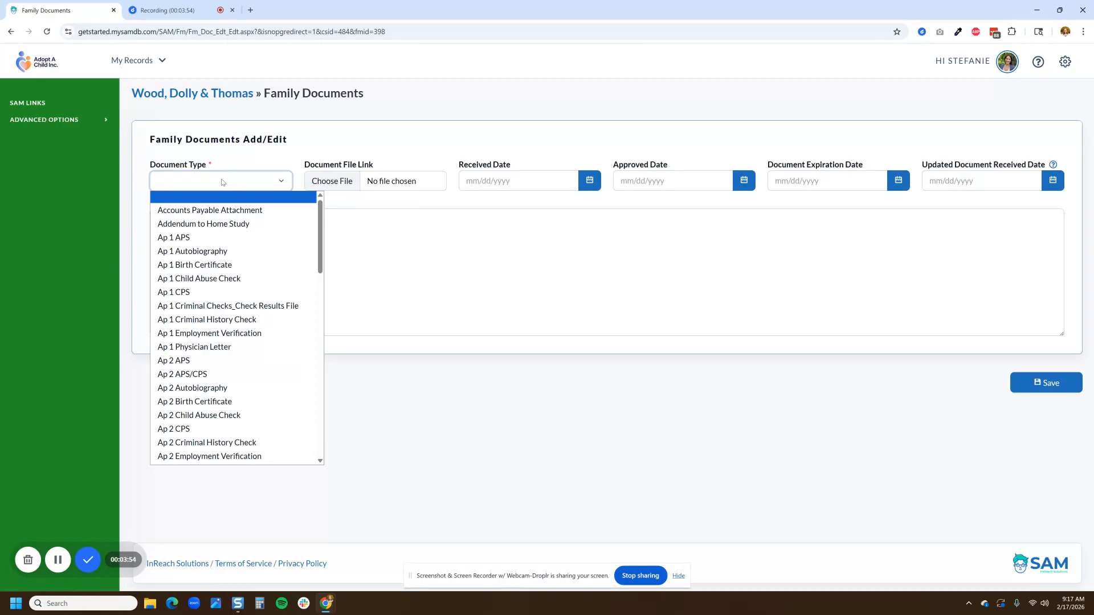
key(f)
scroll(235, 257, down, 3)
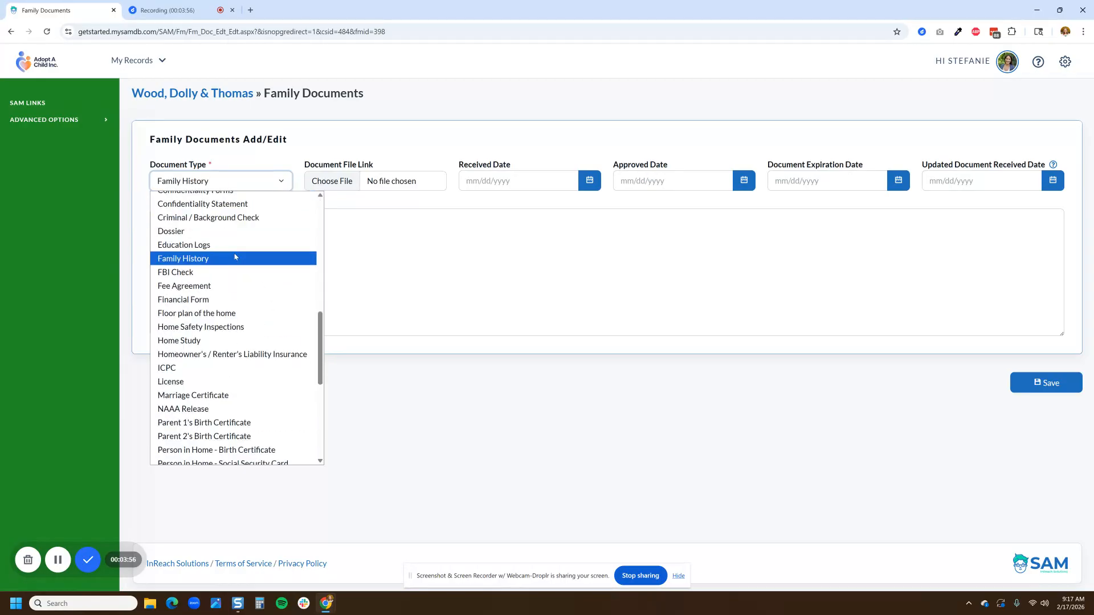
key(f)
key(l)
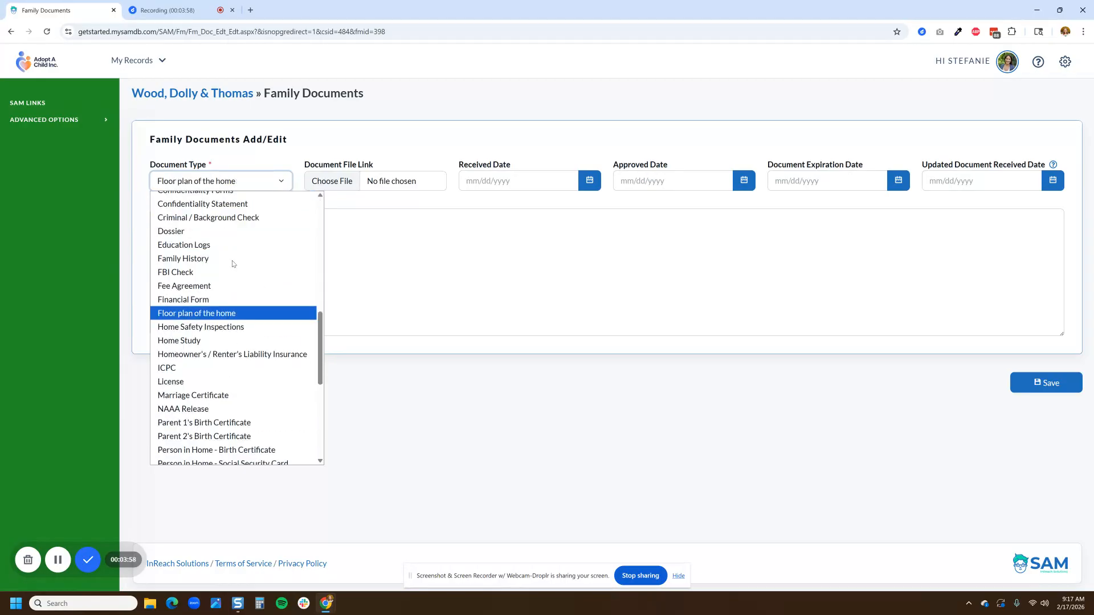
click(238, 315)
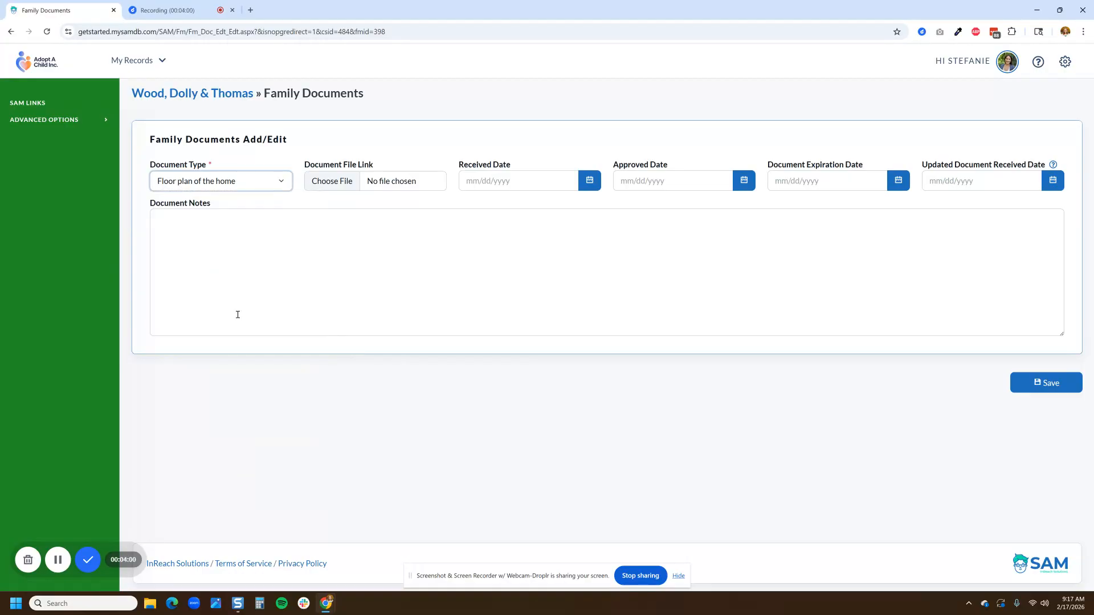